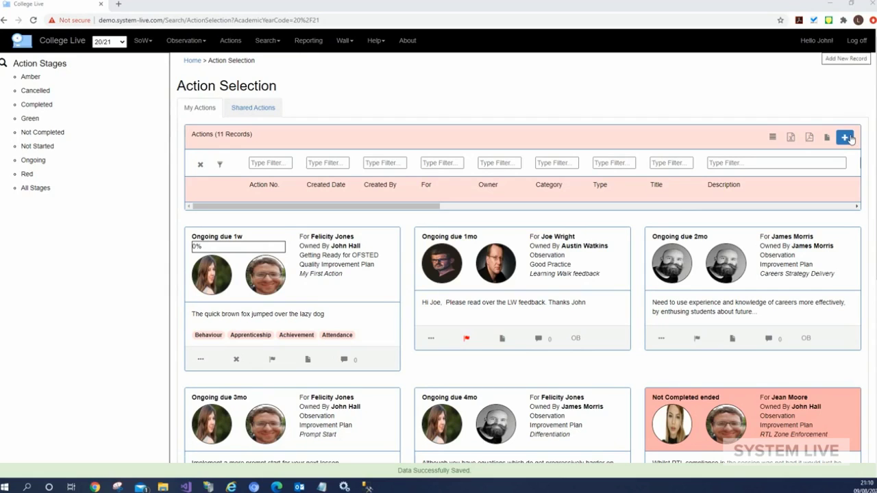
Start a new action for Staff, assigning it to the staff member found by search
click(850, 139)
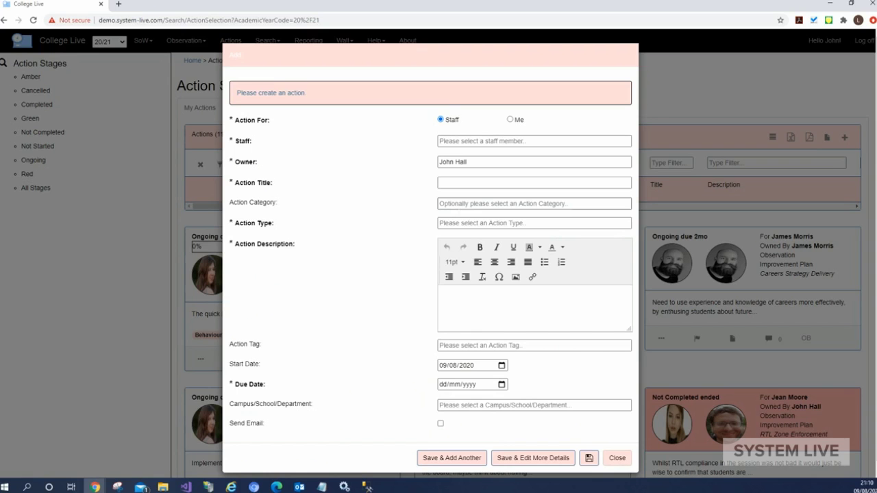
click(510, 119)
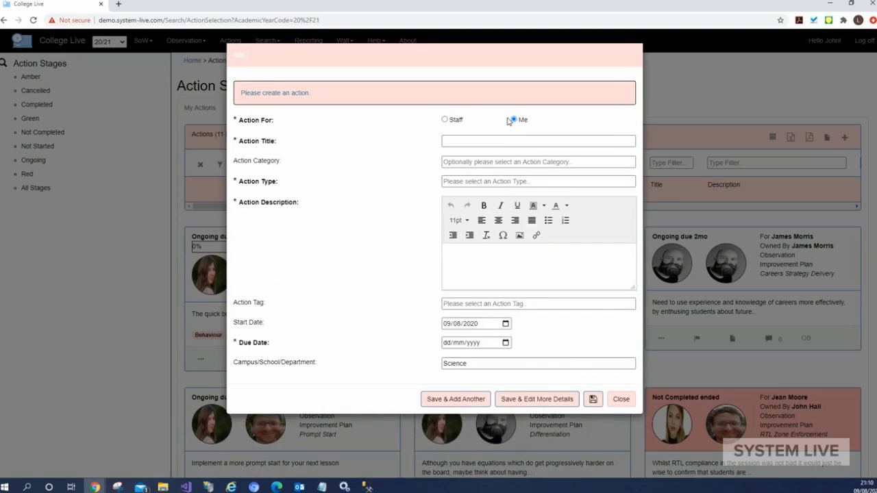
click(447, 120)
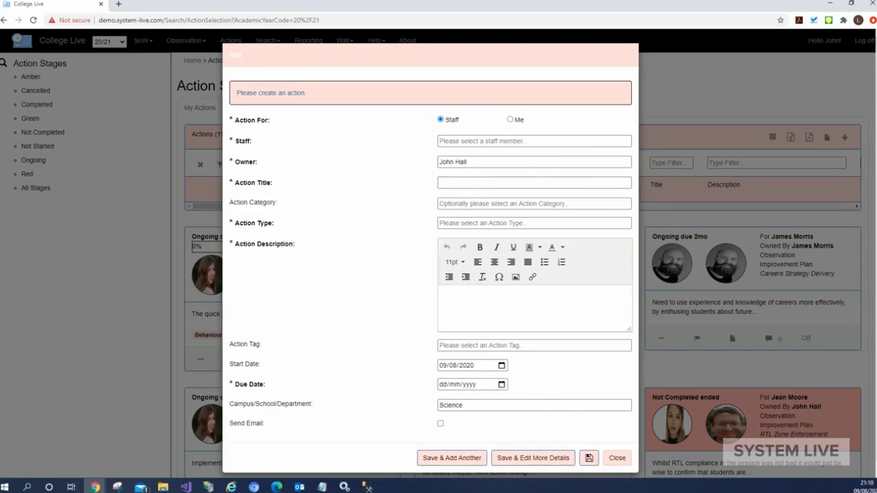
click(480, 141)
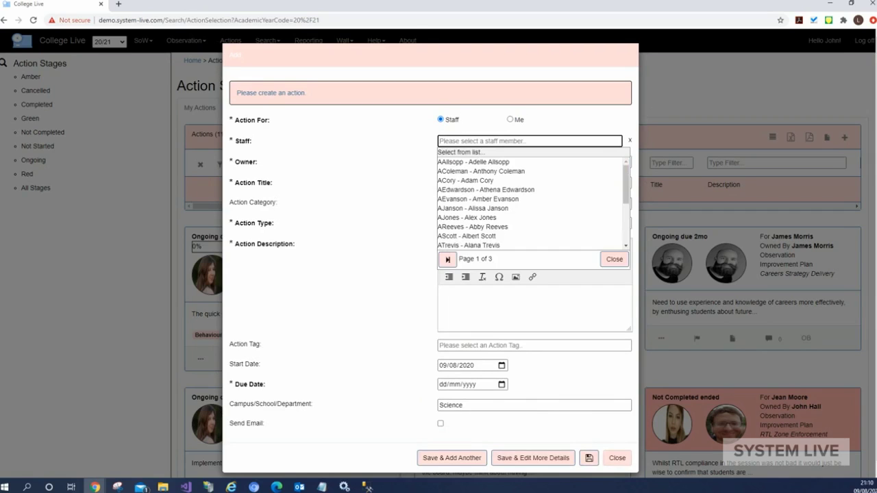
text(felicity)
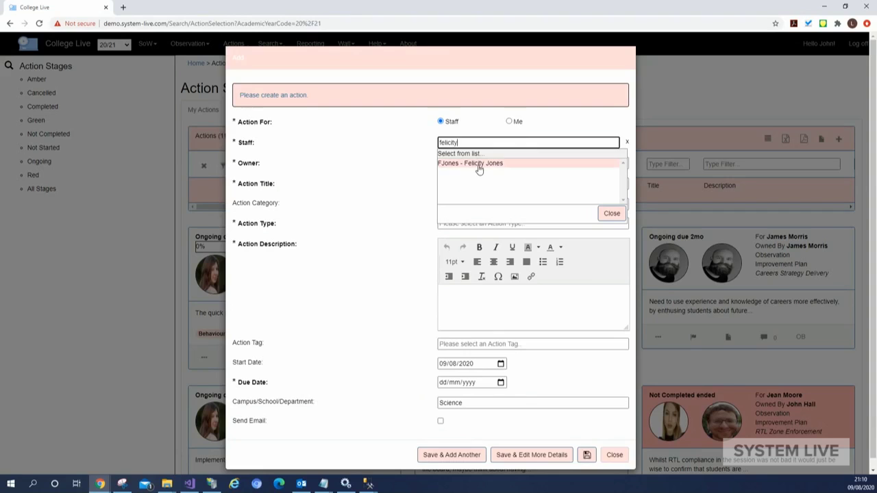
click(479, 164)
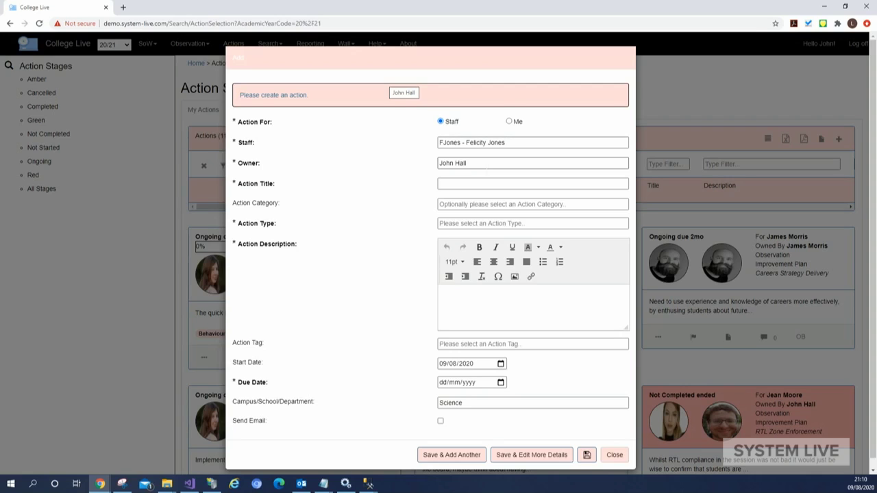
Keep the current user as the action owner
click(479, 163)
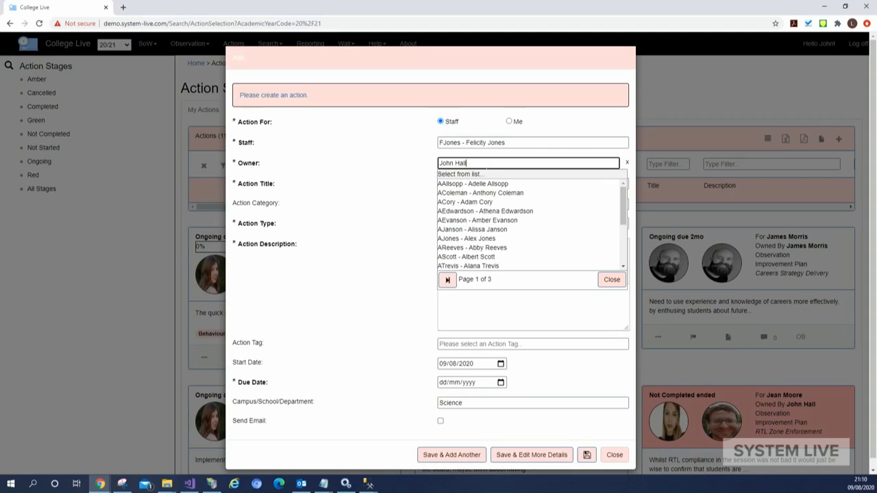
click(610, 281)
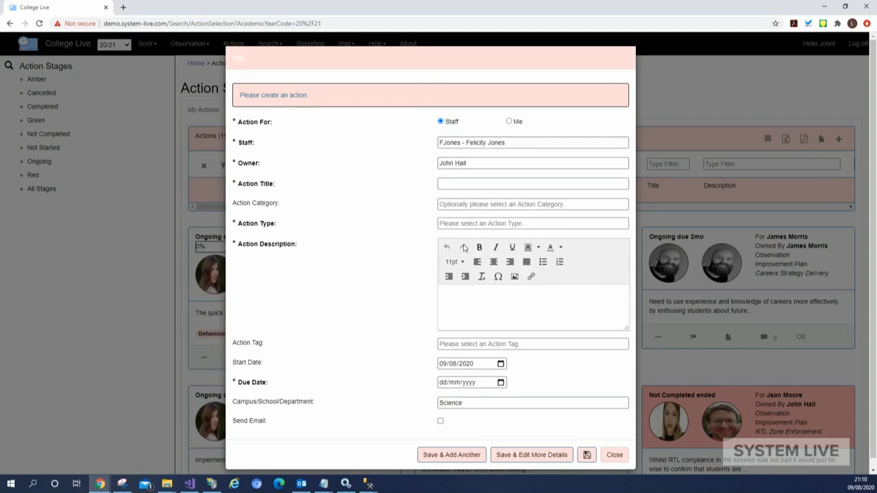
click(470, 184)
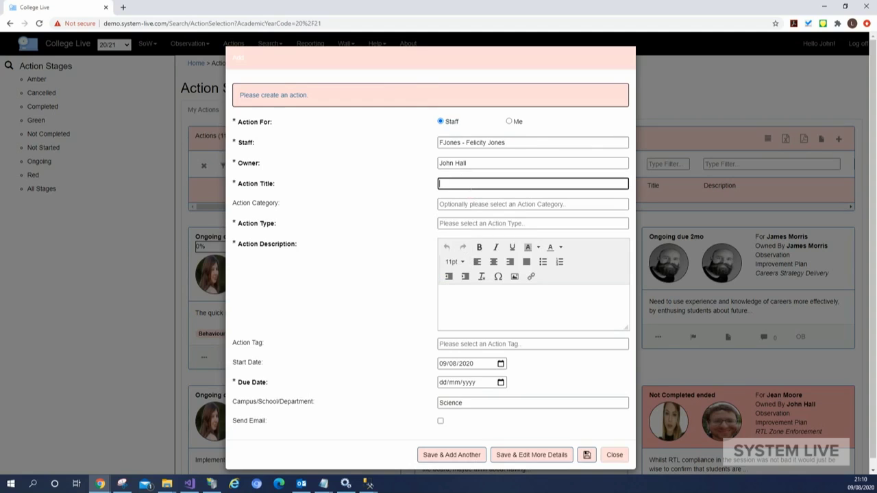
Title the action 'My First Action' and set its type to Quality Improvement Plan
text(My First Action)
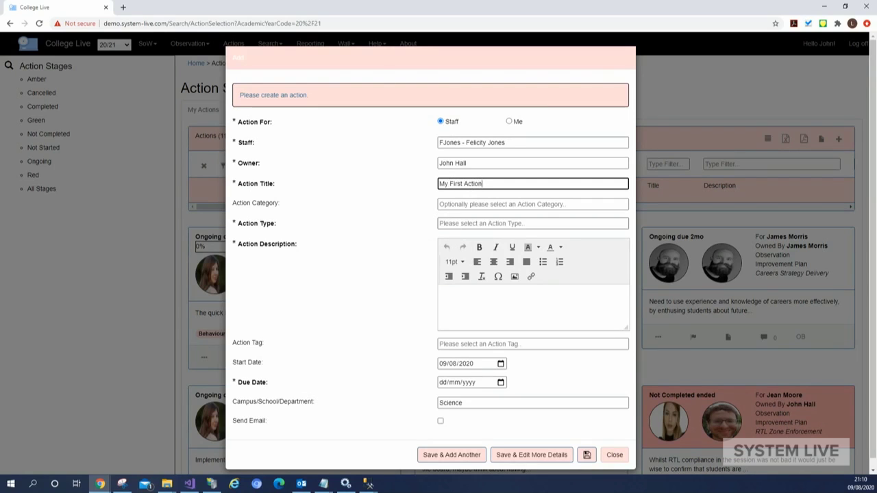
click(528, 223)
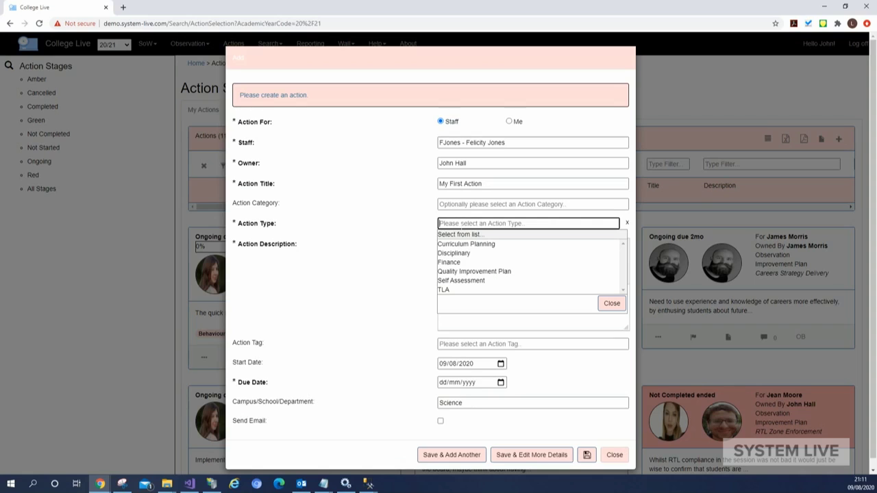
click(462, 272)
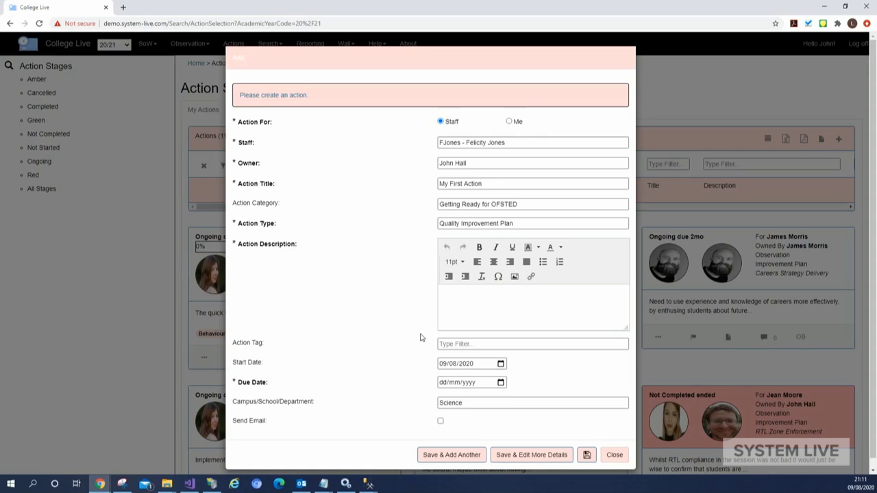
click(473, 312)
Paste the formatted description and tag the action Achievement, Value Added and Attendance
text(The quick brown fox jumped over the lazy dog)
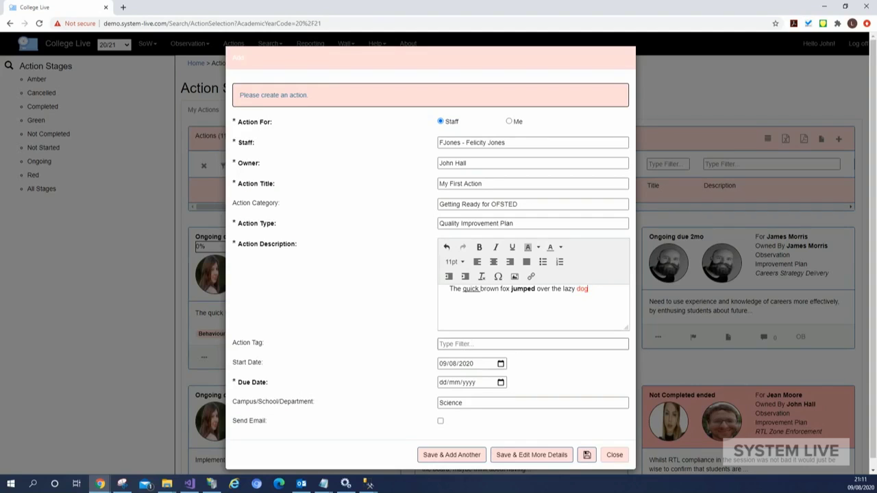
click(480, 343)
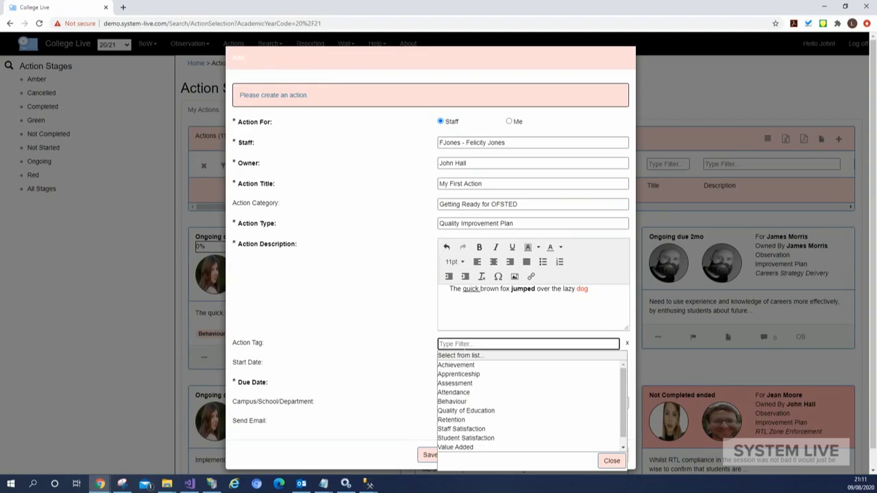
click(458, 365)
click(454, 456)
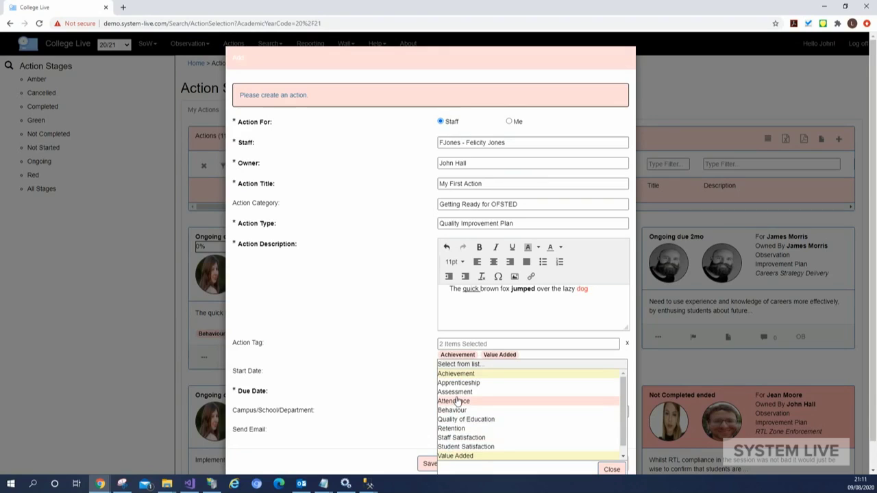
click(458, 402)
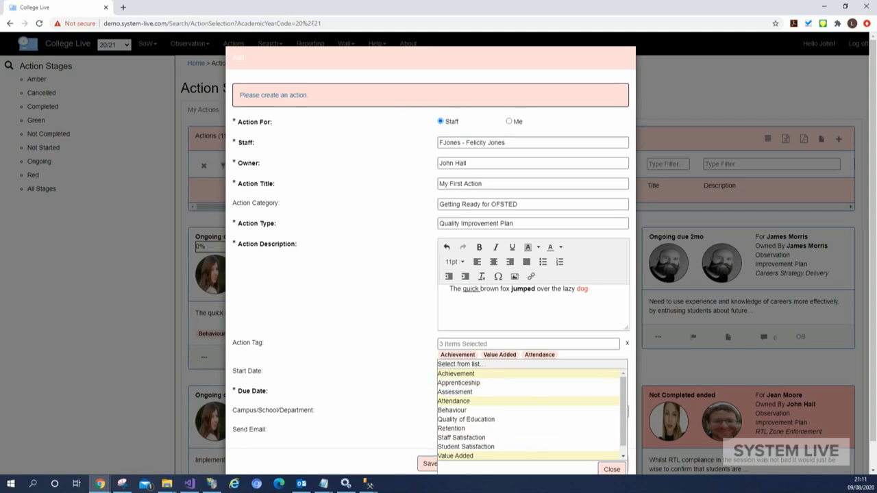
click(610, 471)
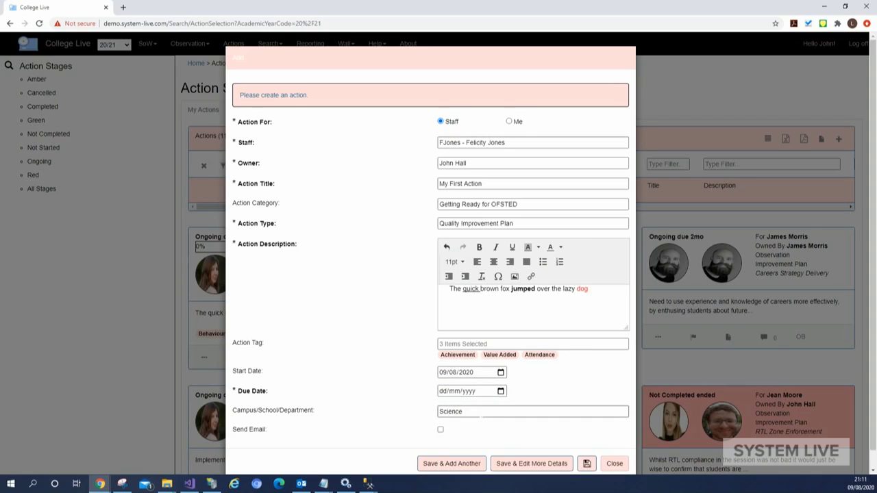
Set due date 19/08/2020, department SCI - Science, email notification on, and save
click(501, 391)
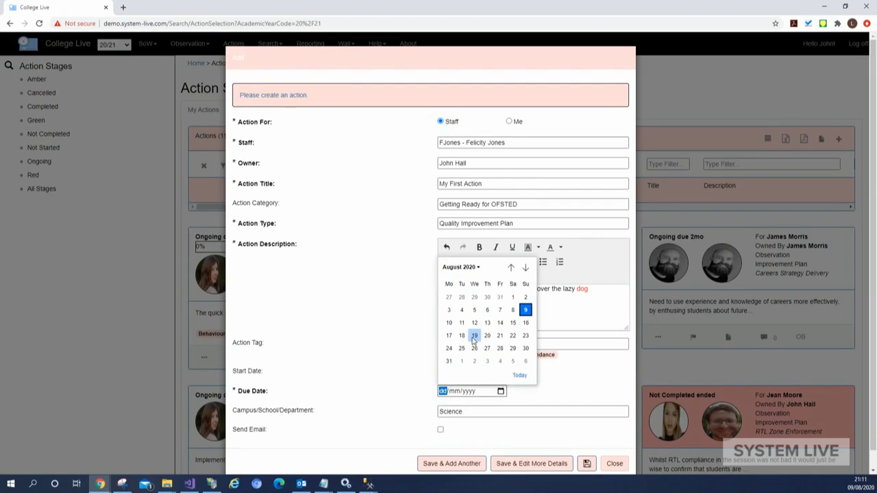
click(475, 336)
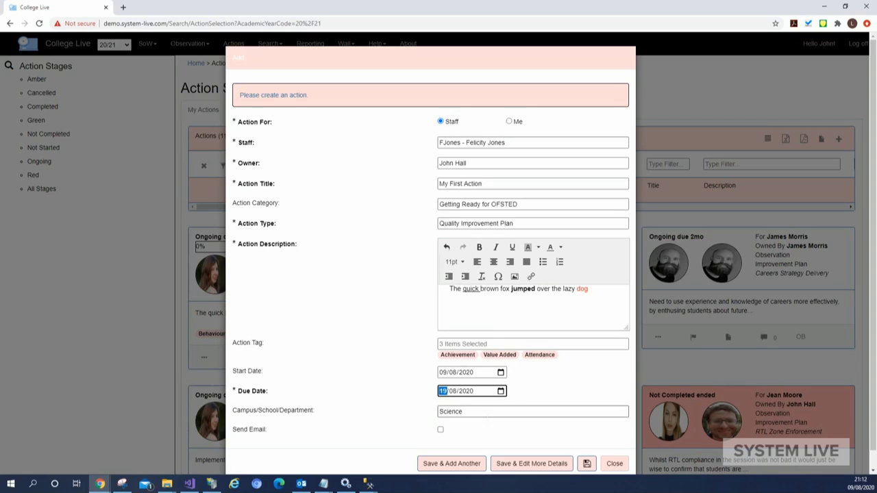
click(602, 411)
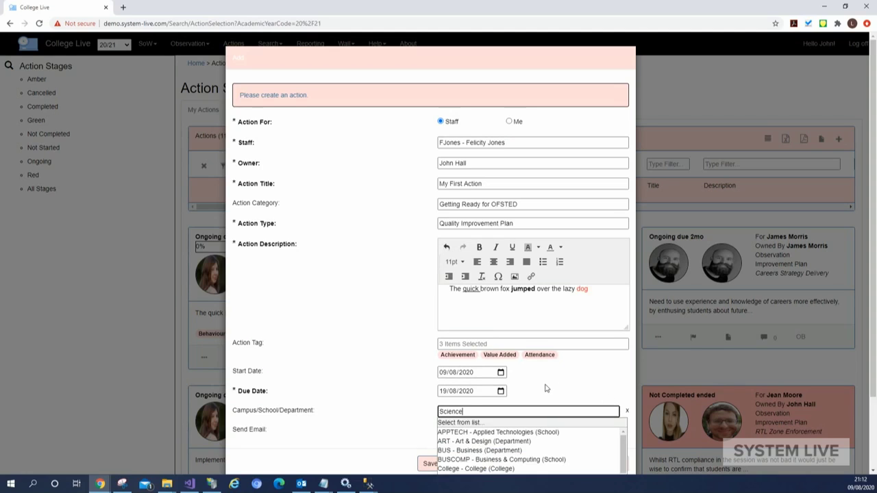
scroll(545, 388, down, 1)
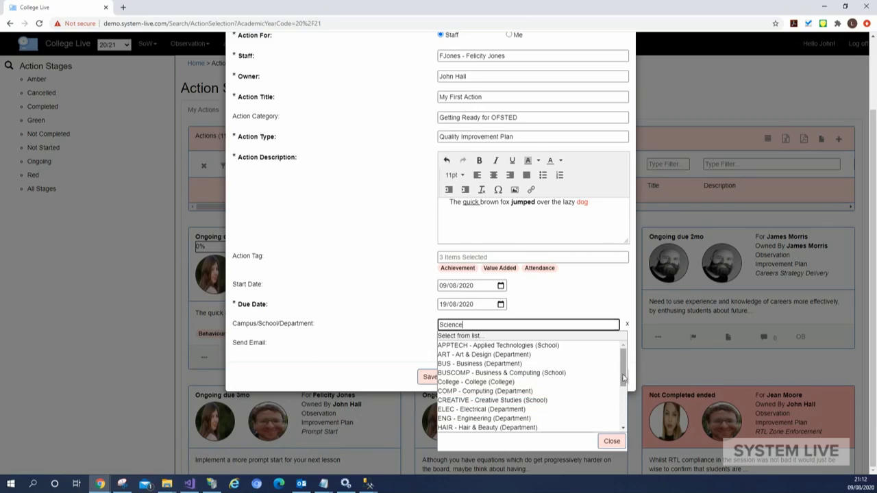
click(624, 404)
scroll(624, 404, down, 2)
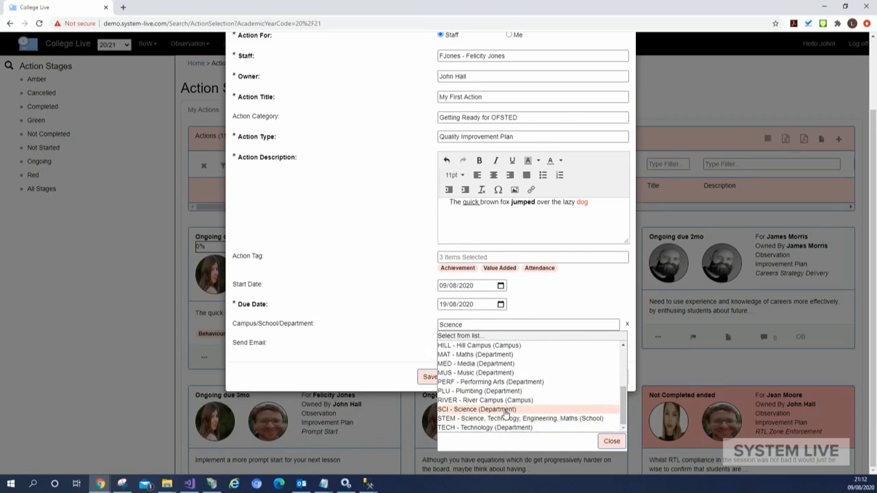
click(505, 411)
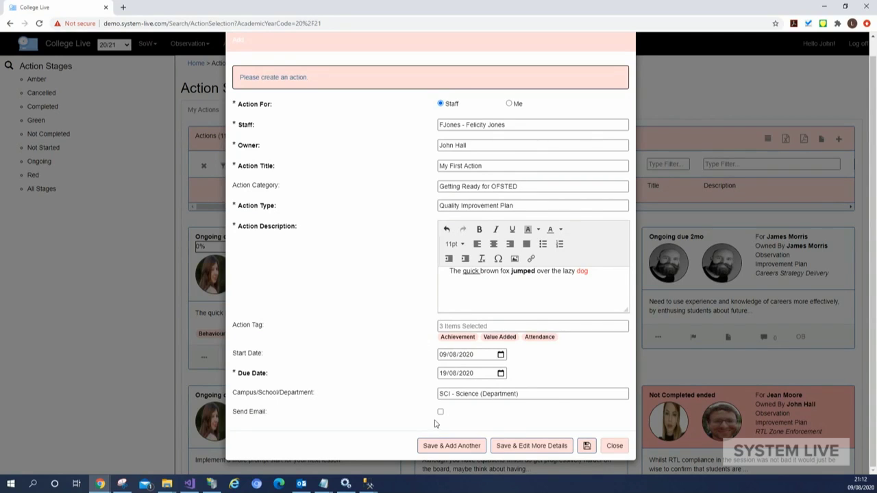
click(440, 414)
click(587, 447)
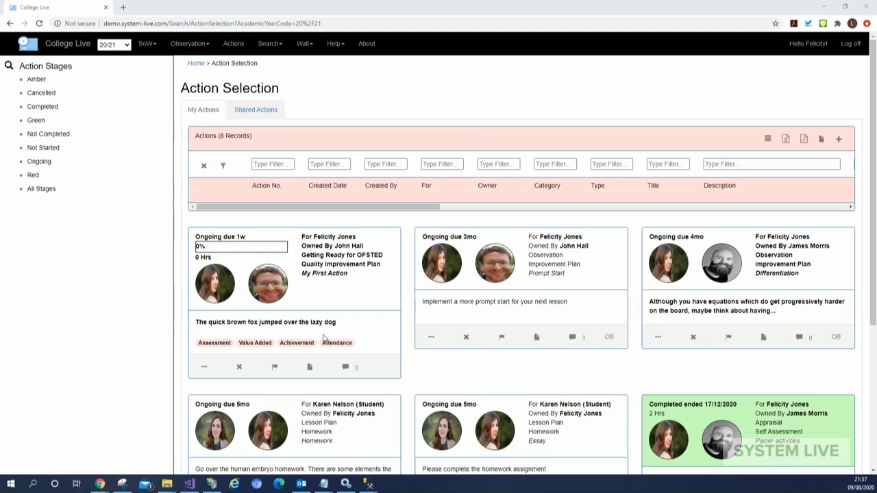
click(767, 140)
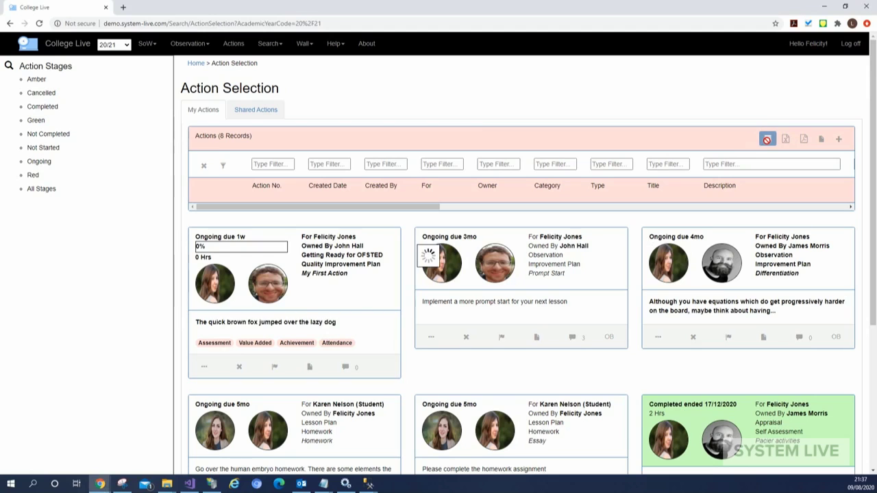
click(767, 140)
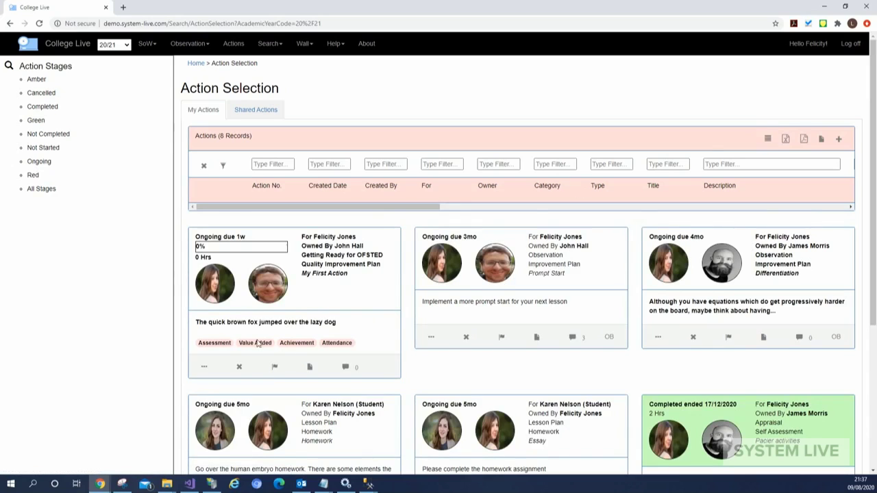
mouse_move(271, 295)
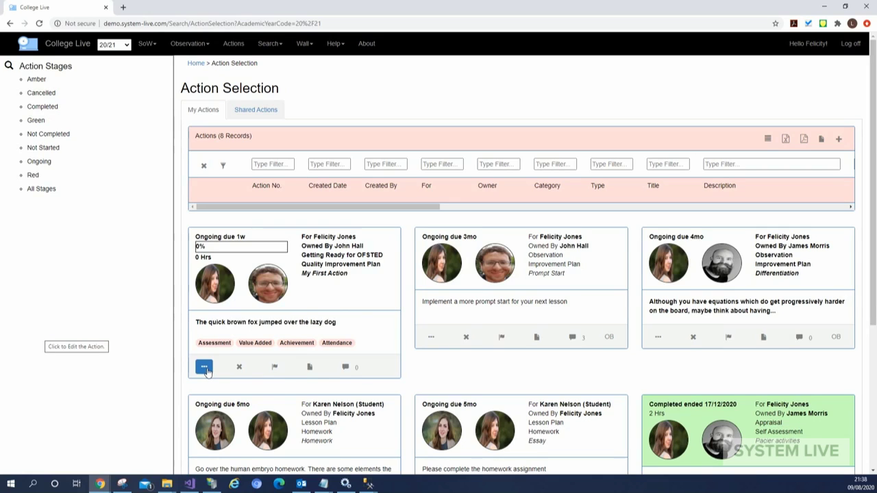
On My First Action's comments, write 'Making good Progress!' with 50% progress and 5 hours
click(205, 370)
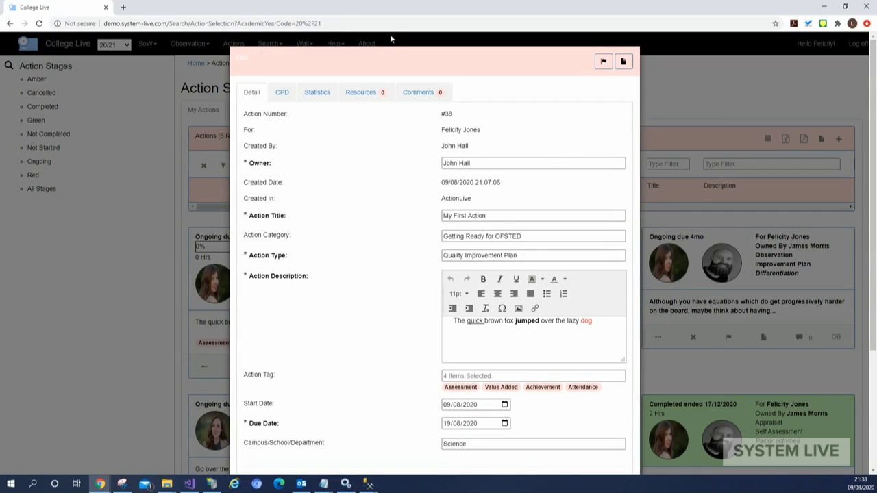
click(428, 92)
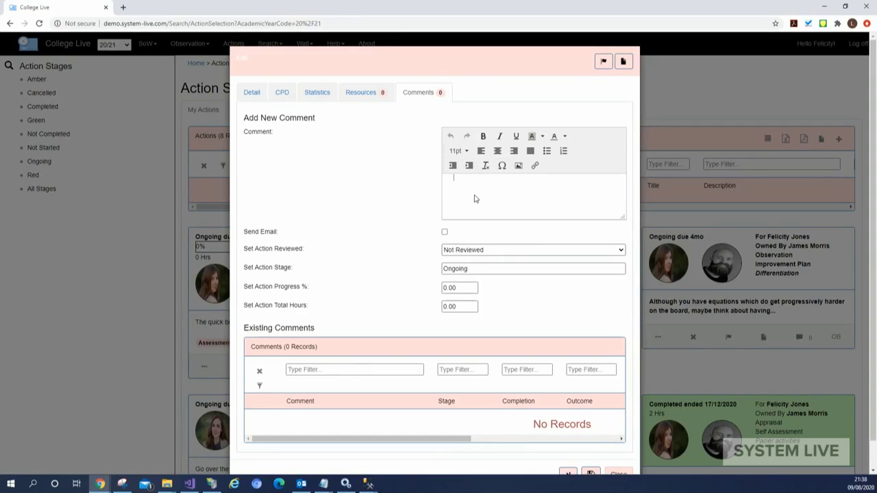
text(Making good Progress!)
click(450, 288)
text(50)
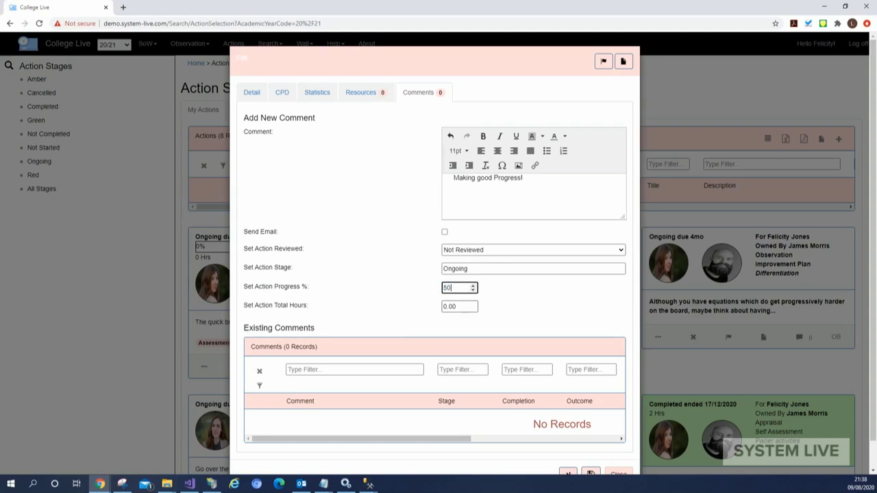
key(Tab)
text(5)
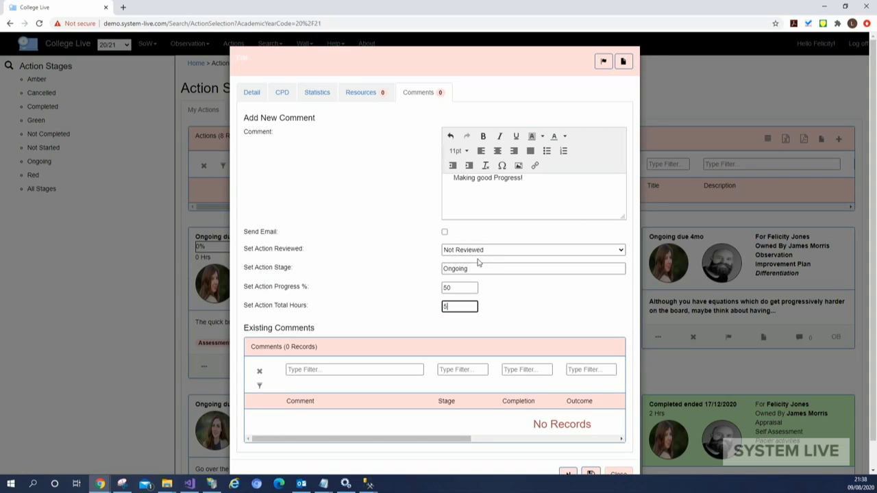
scroll(528, 261, down, 1)
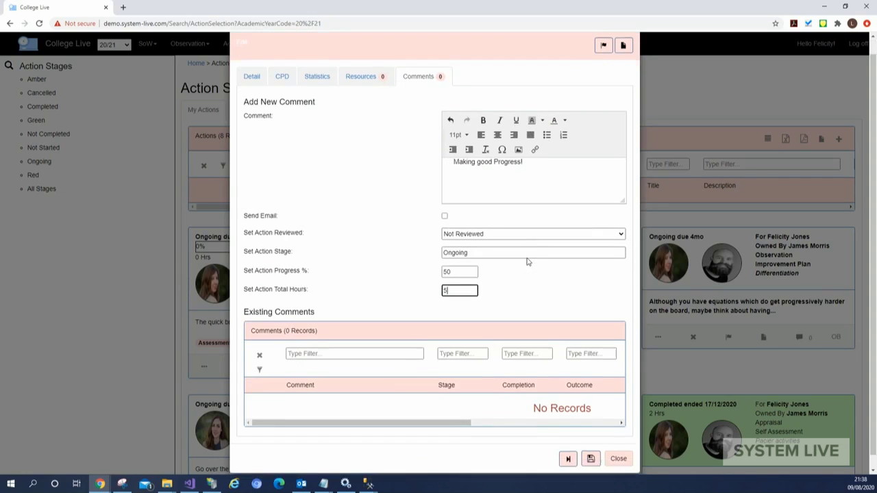
scroll(528, 262, down, 1)
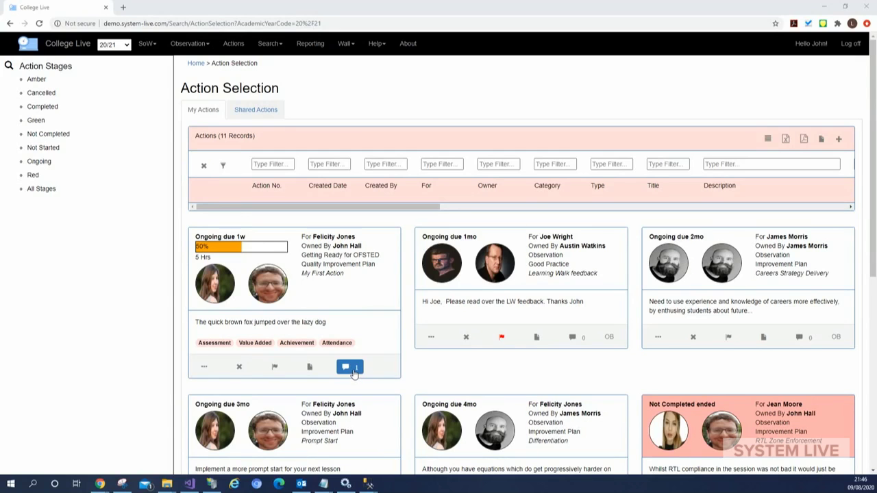
Expand My First Action's comments to check the saved note, then reopen its Edit dialog
click(353, 370)
scroll(392, 340, down, 1)
scroll(392, 340, down, 1)
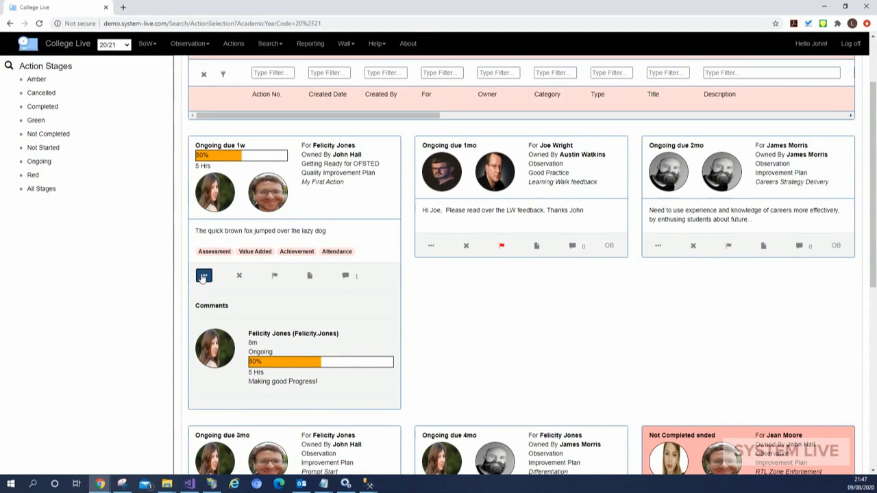
click(429, 248)
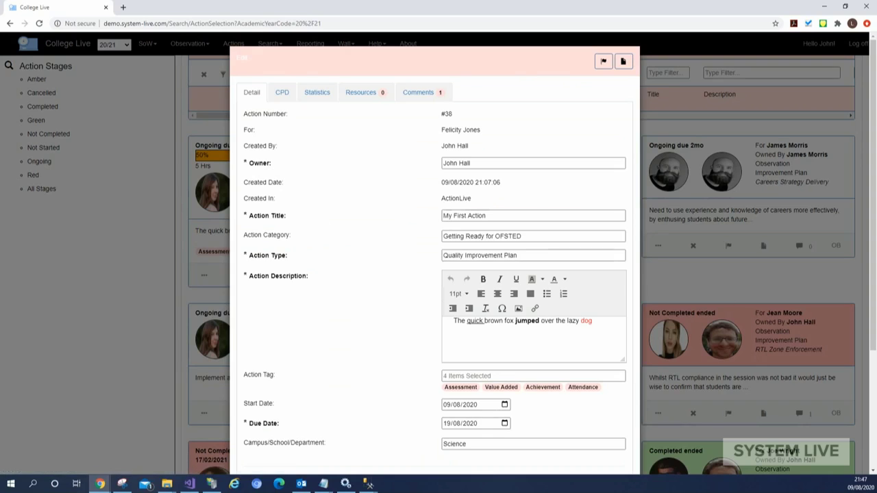
Add comment 'Thats great going to set as complete', set stage to Completed, and save
click(425, 94)
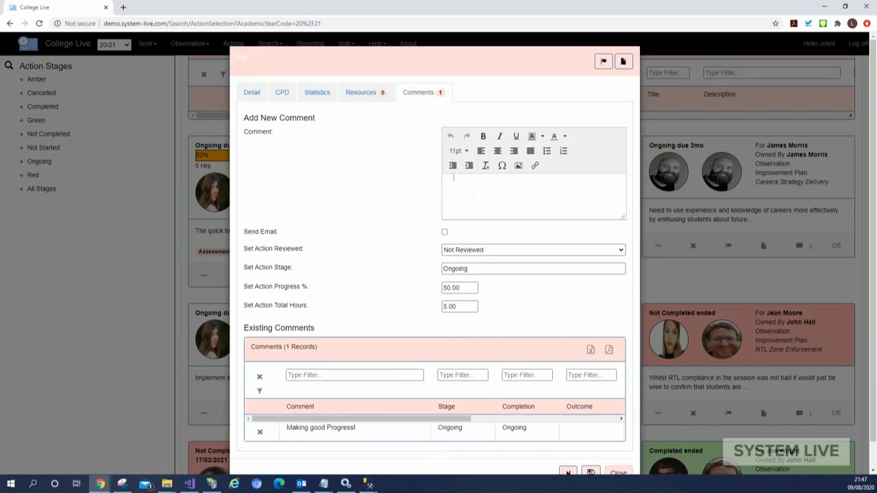
text(Thats great going to set as complete)
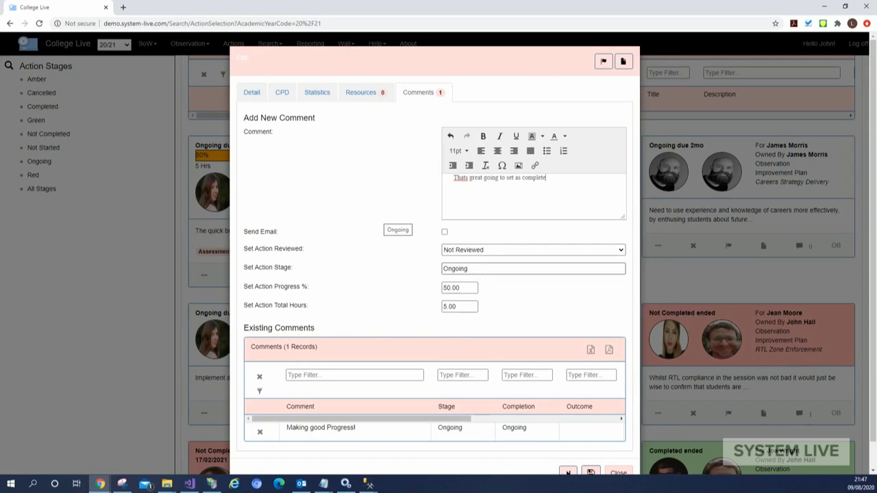
click(479, 268)
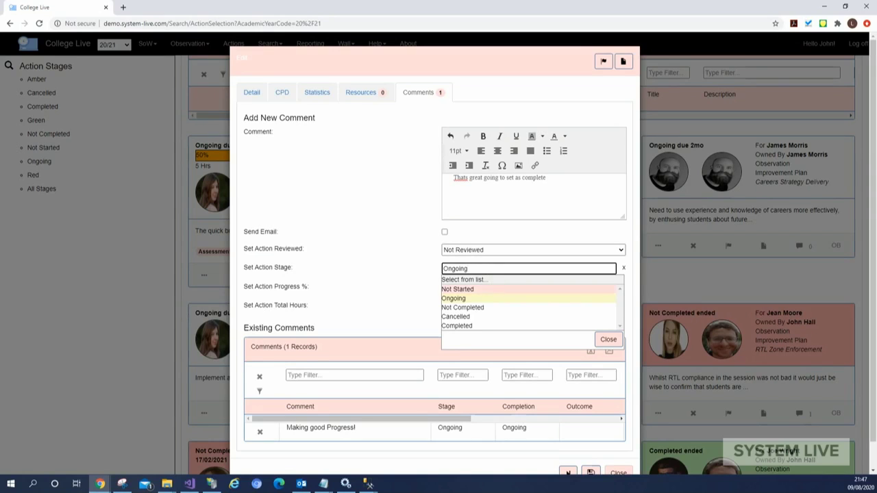
click(468, 327)
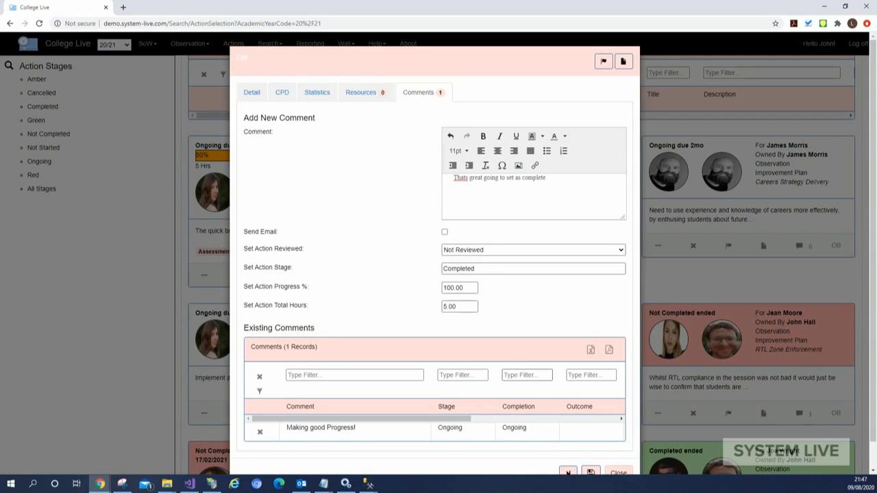
click(591, 473)
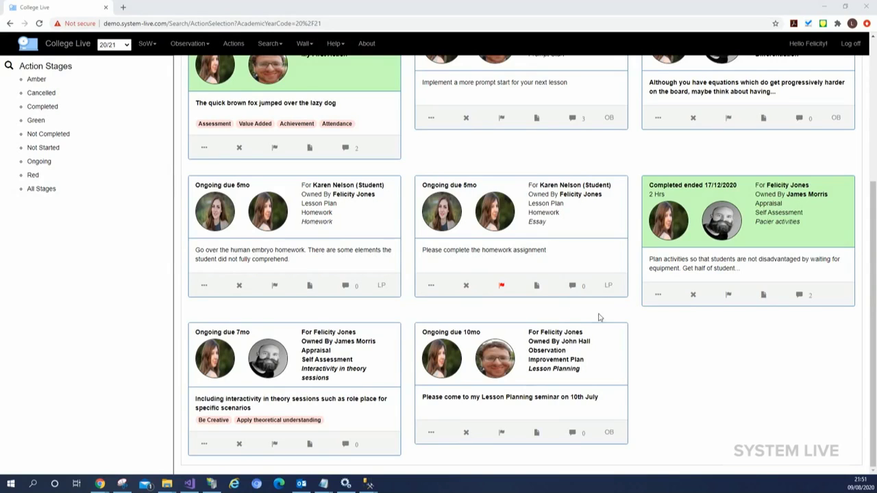
Open the completed Pacier activities action and review its custom text field
click(658, 296)
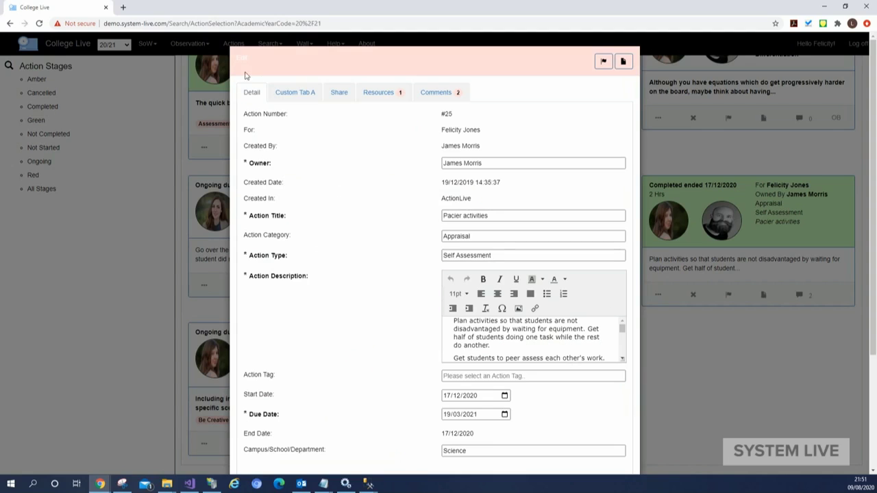
click(284, 94)
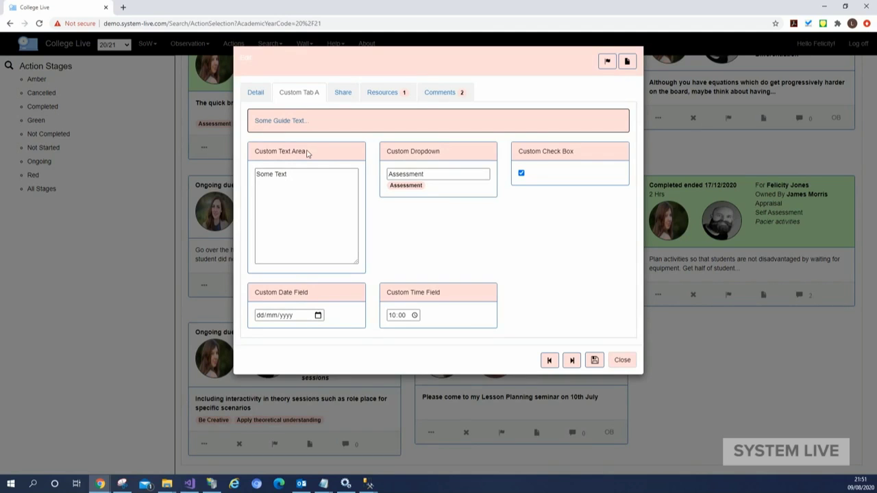
click(306, 171)
click(300, 182)
Keep the custom dropdown at Assessment, check the custom date, and save the fields
click(428, 174)
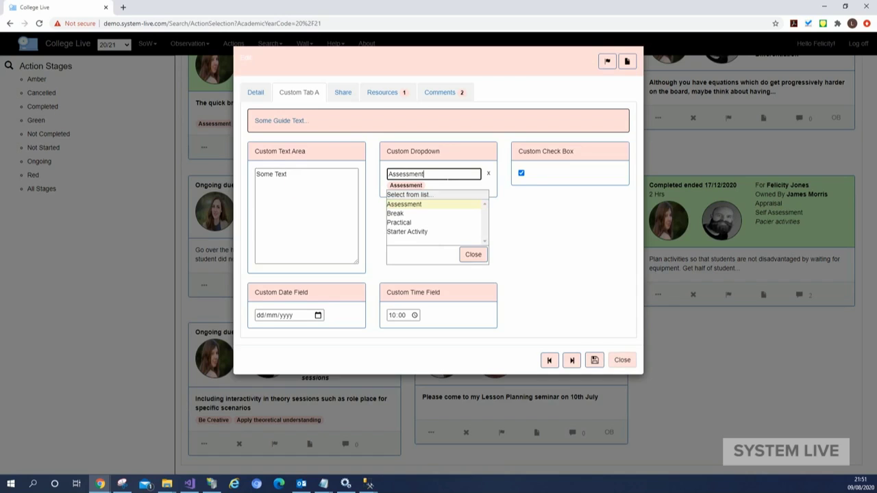
click(472, 256)
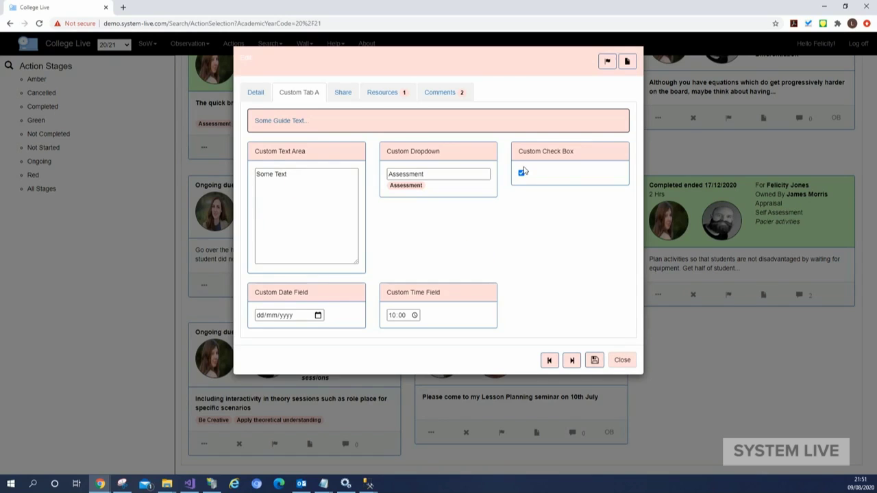
click(319, 315)
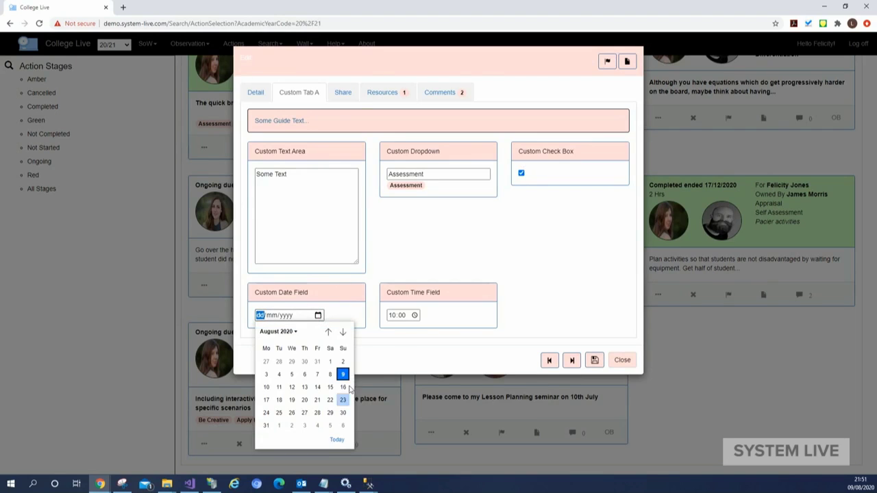
click(405, 328)
click(596, 360)
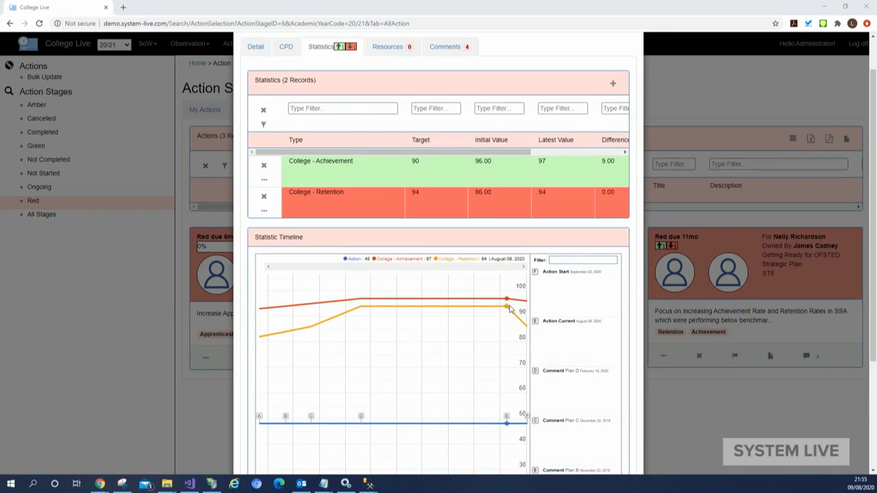
Scroll through the red-stage action's statistics view
scroll(469, 253, down, 2)
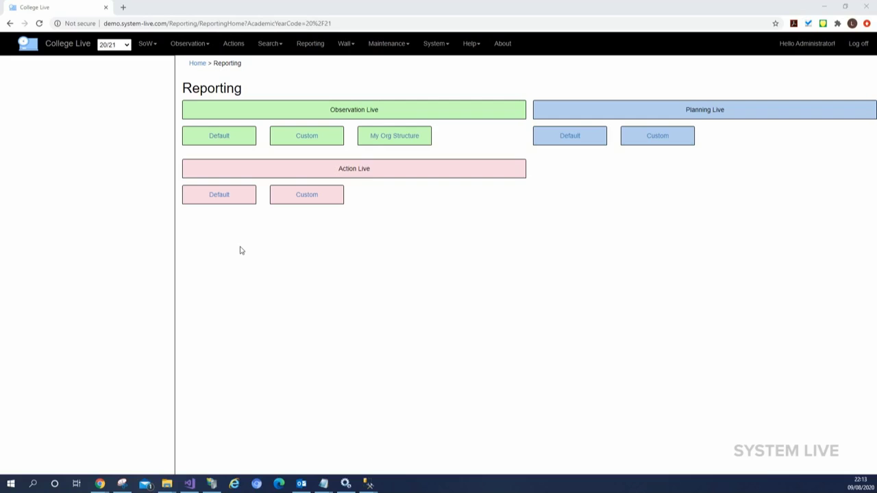
Open the Default dashboard under Action Live
click(215, 194)
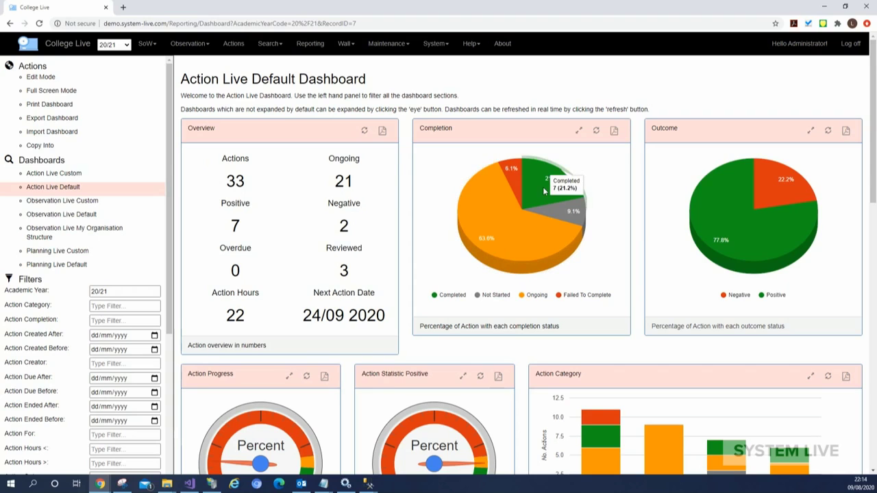
mouse_move(694, 248)
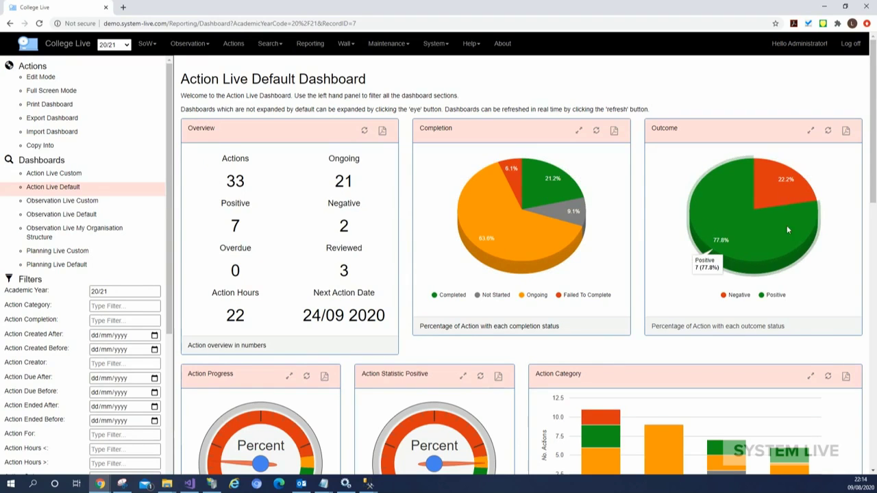
scroll(435, 347, down, 3)
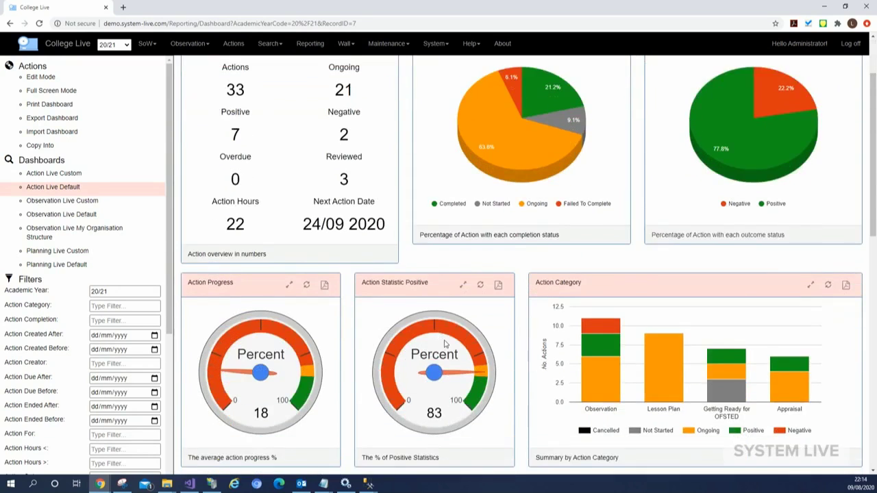
drag(170, 294, 170, 443)
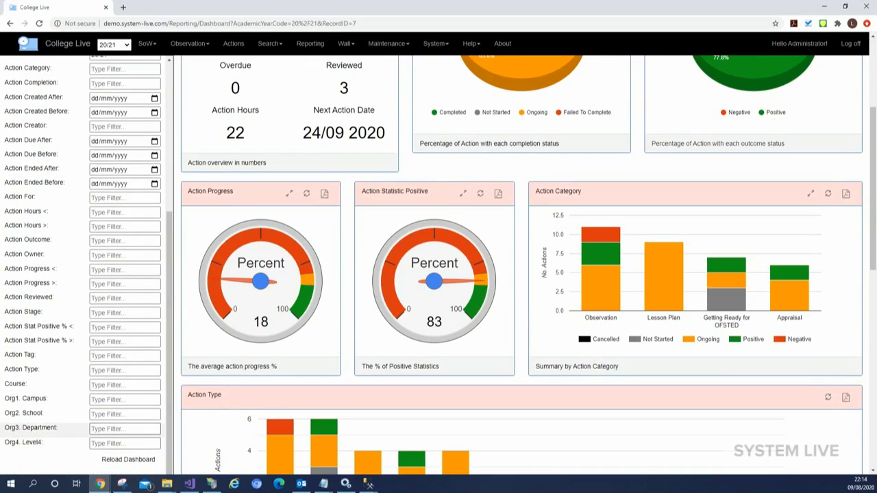
click(124, 428)
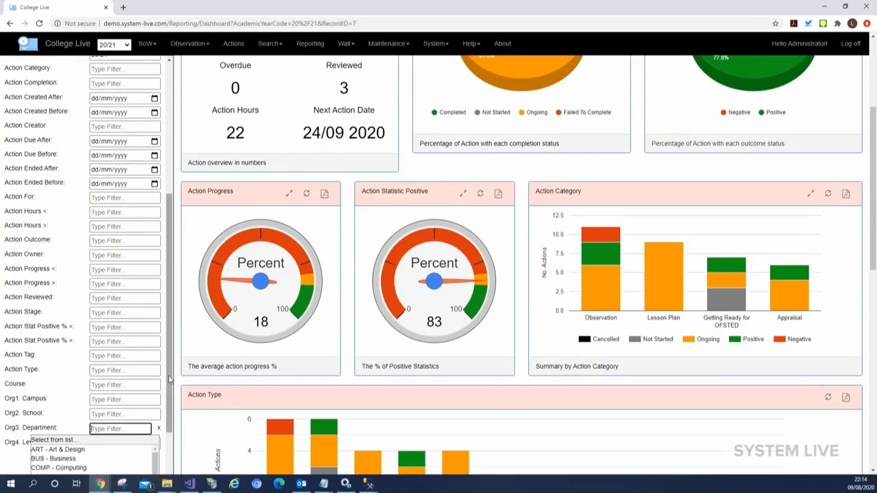
scroll(174, 422, down, 1)
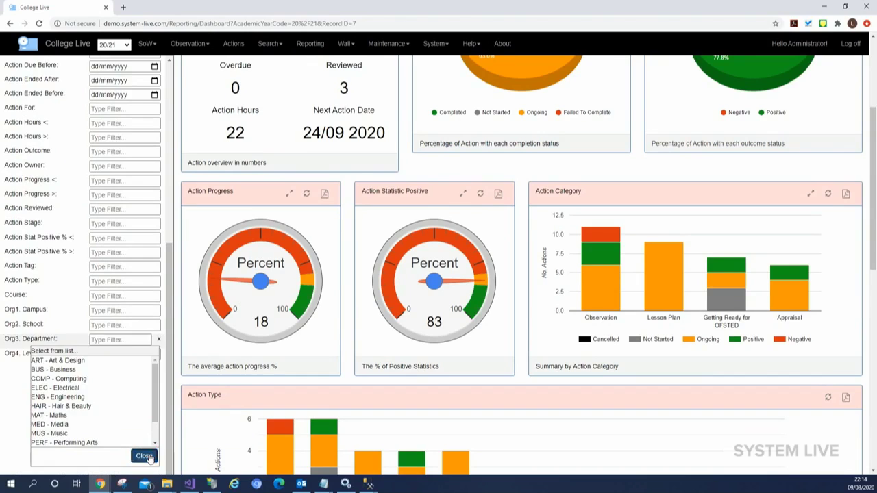
click(141, 455)
click(125, 371)
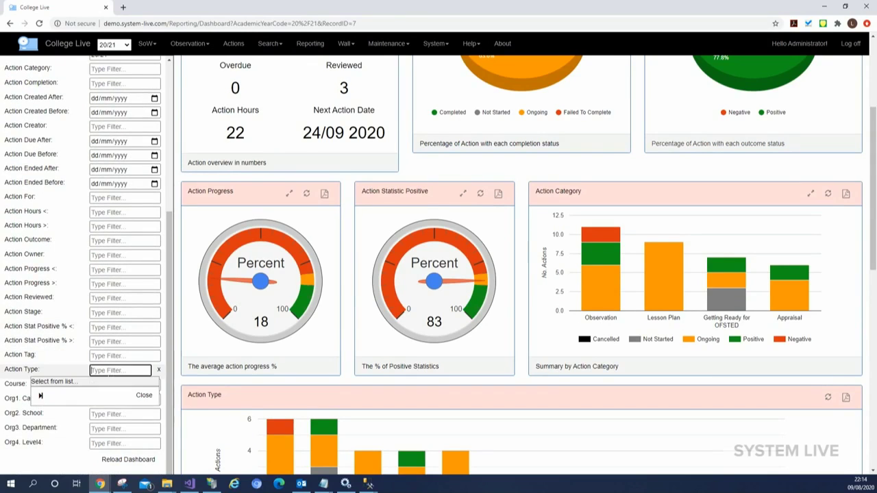
scroll(171, 337, down, 1)
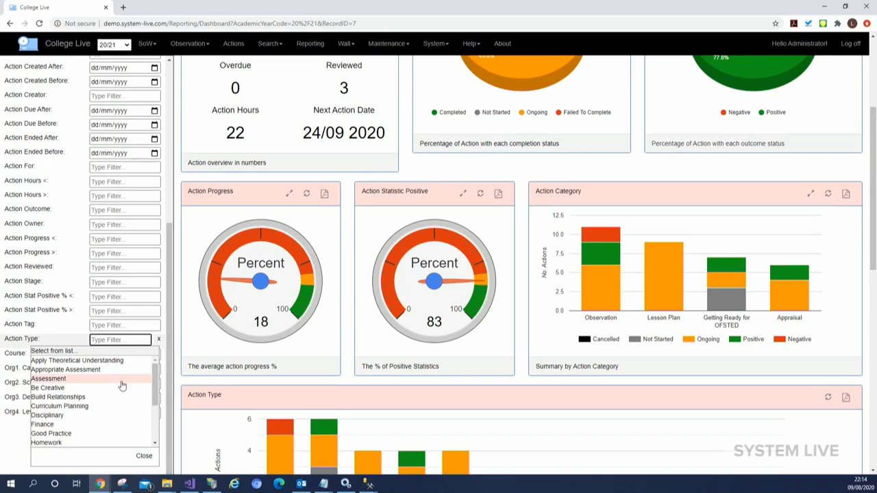
click(141, 455)
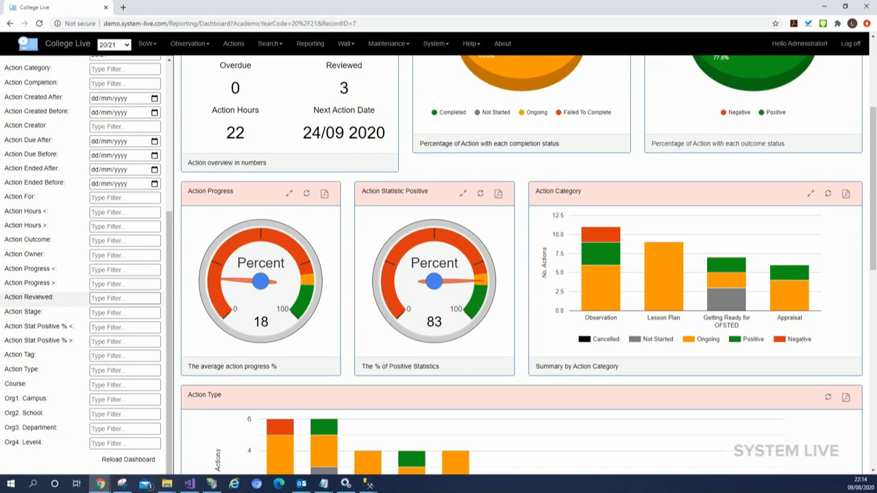
click(124, 356)
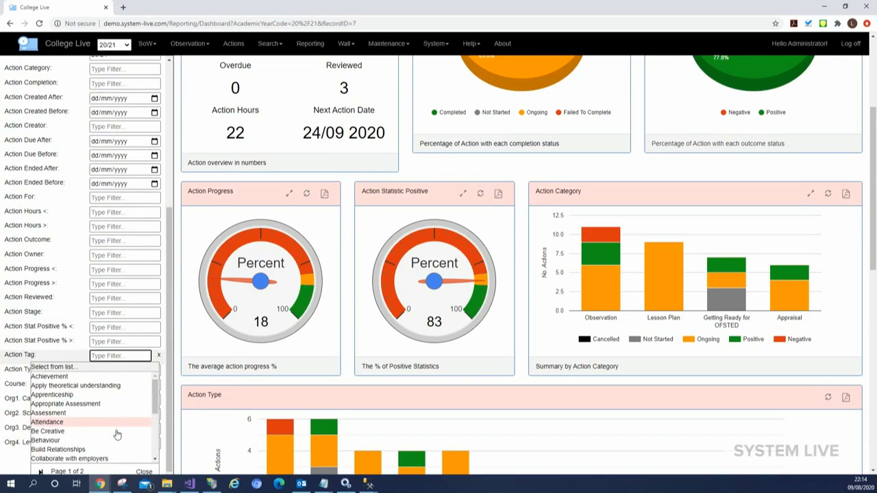
click(144, 472)
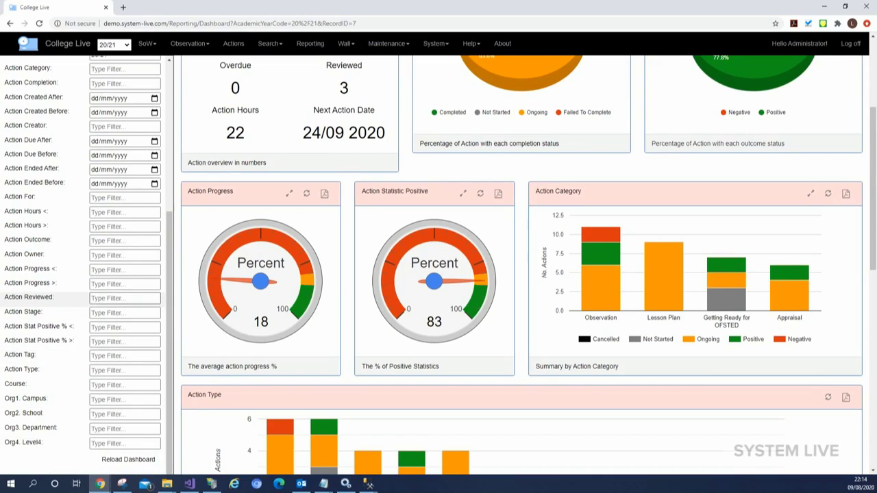
Filter the dashboard's Action For field to the searched staff member and reload to preview their actions
click(110, 198)
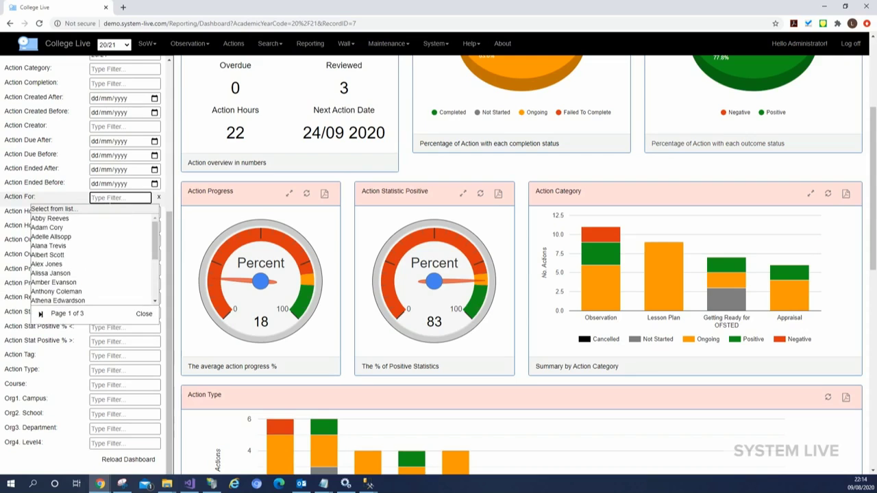
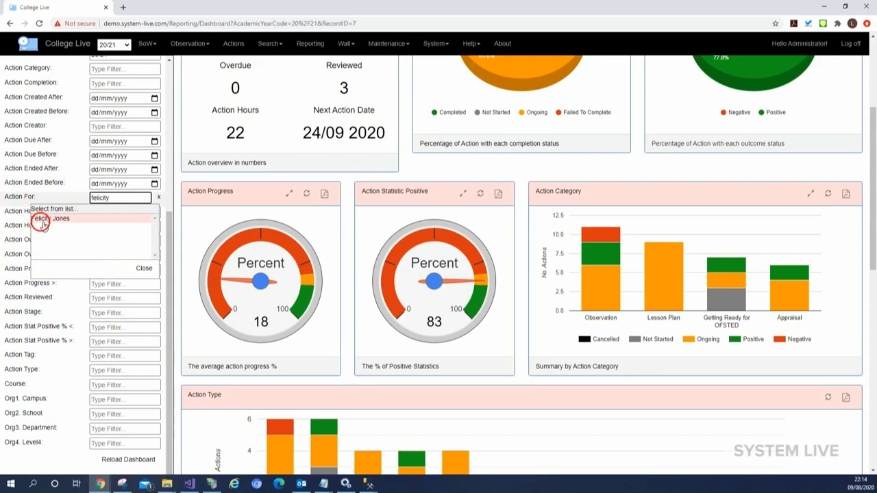
click(43, 222)
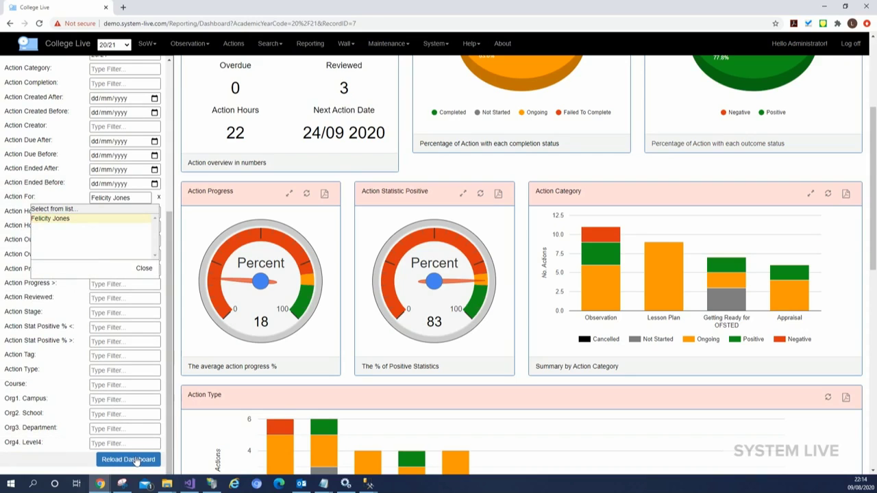
click(136, 460)
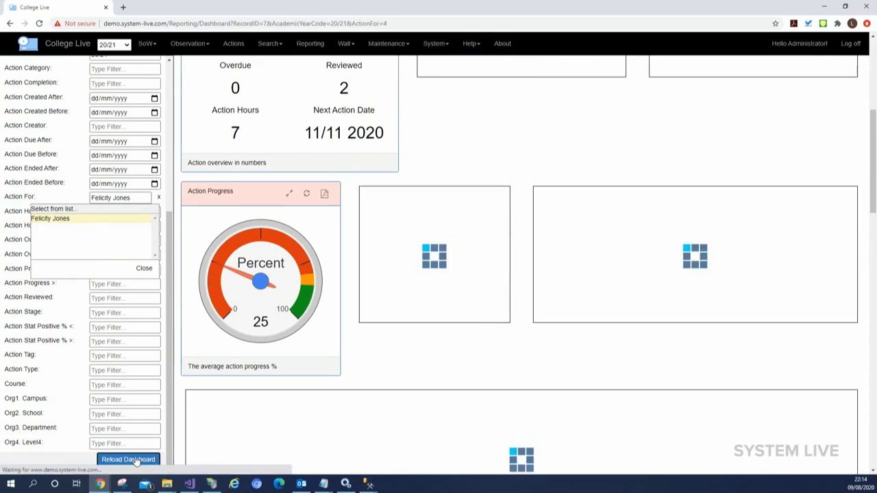
Clear the staff member filter and reload the unfiltered dashboard
click(159, 198)
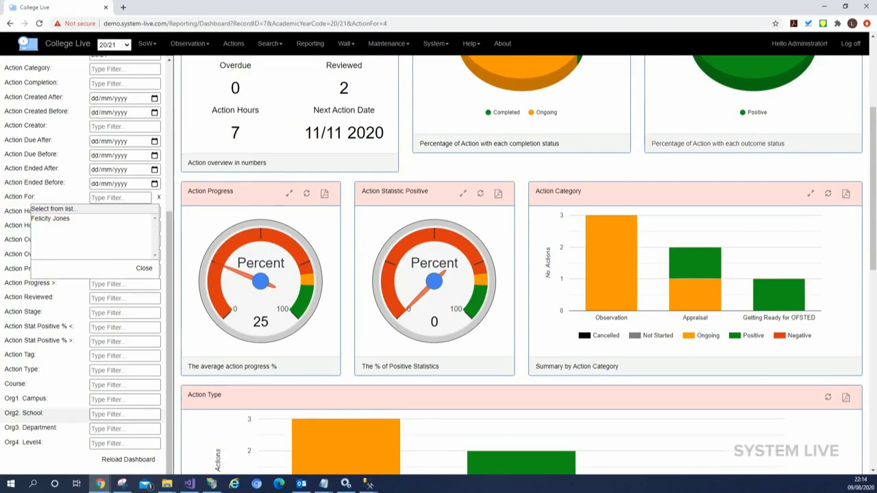
click(128, 459)
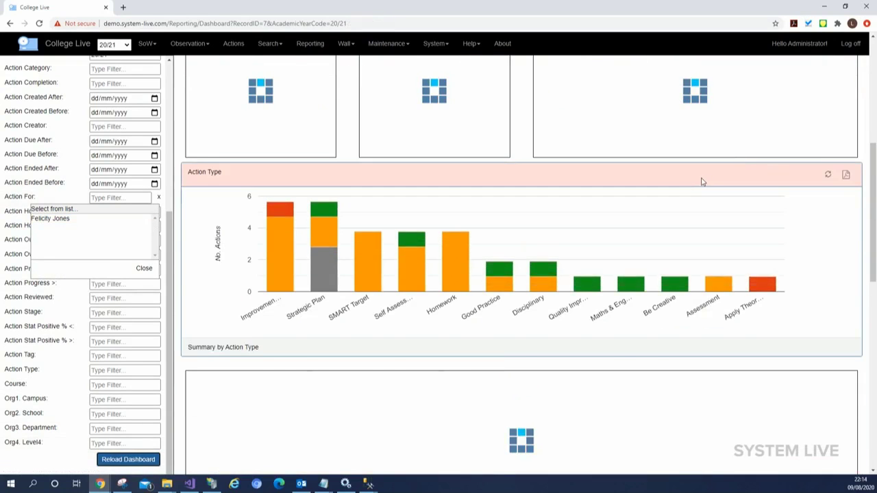
scroll(316, 313, up, 3)
scroll(315, 313, down, 2)
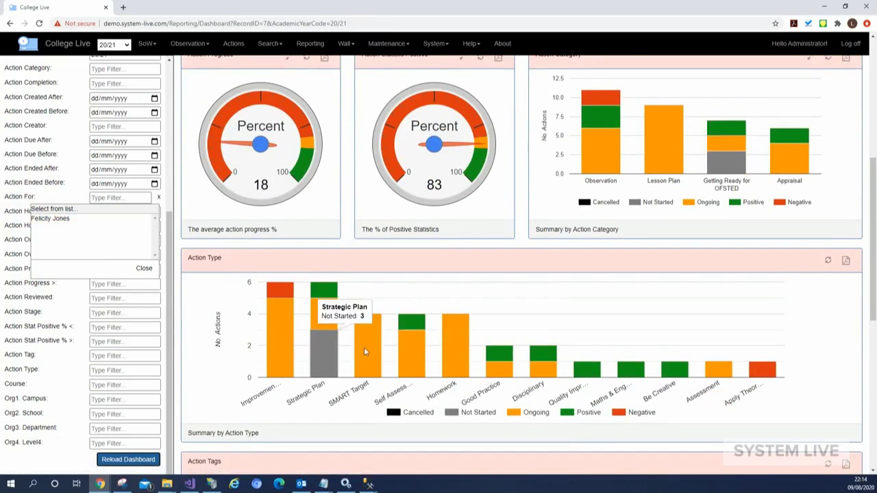
scroll(528, 368, down, 1)
scroll(527, 368, down, 5)
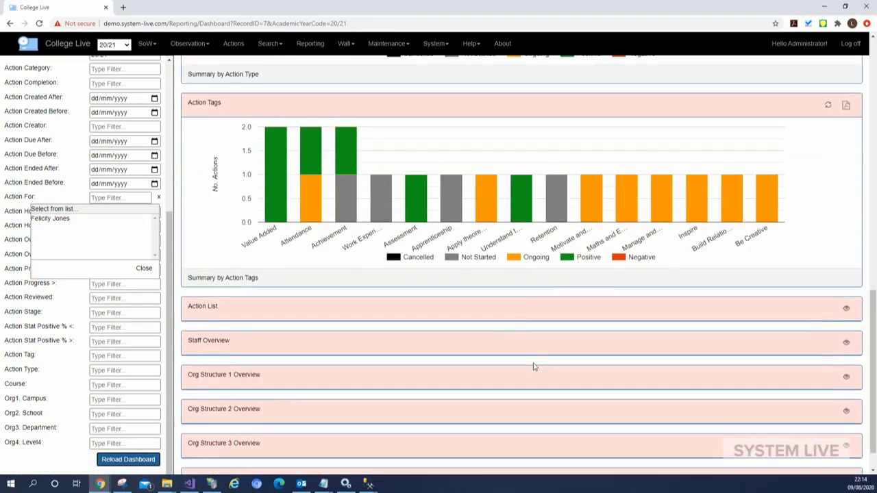
Expand the Staff Overview (51 records) and Org Structure 1 Overview tables (Hill Campus 25, River Campus 2)
click(848, 336)
scroll(497, 365, down, 3)
scroll(497, 365, down, 2)
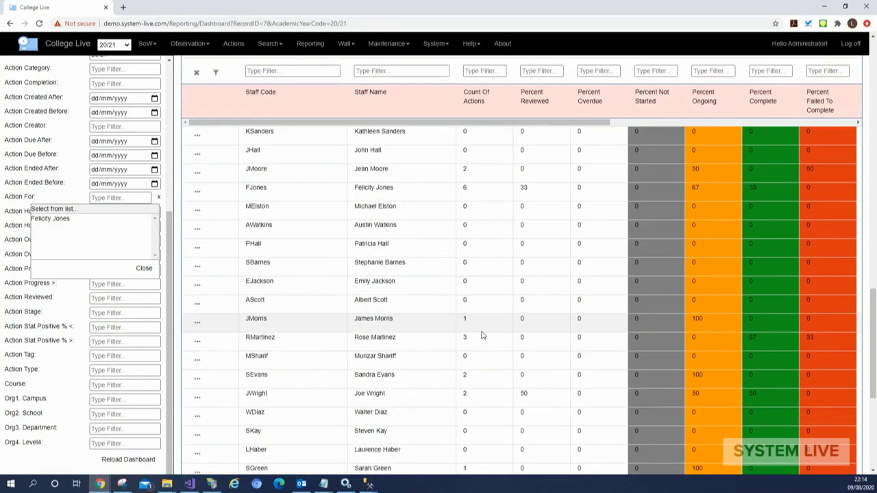
scroll(750, 337, down, 4)
click(846, 387)
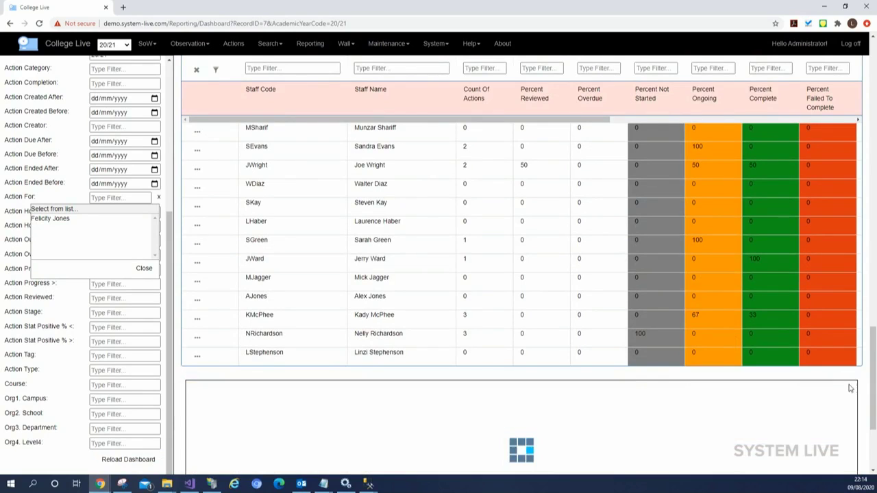
scroll(470, 386, down, 2)
scroll(470, 386, down, 1)
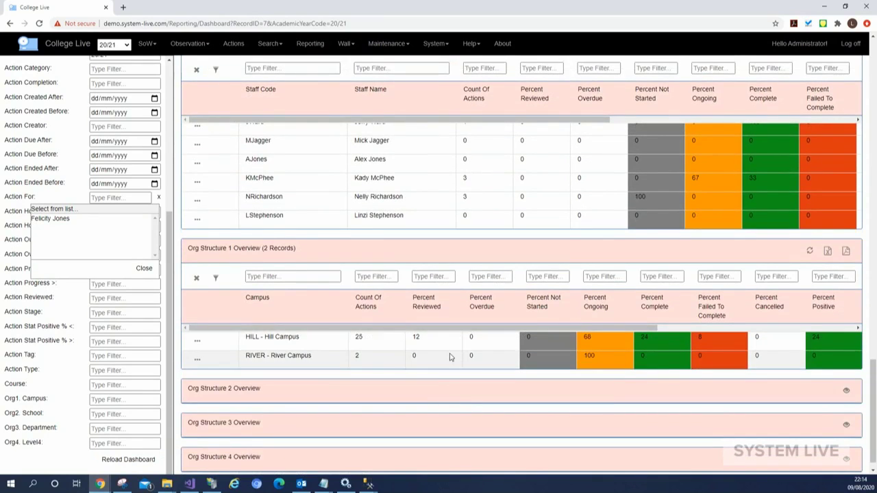